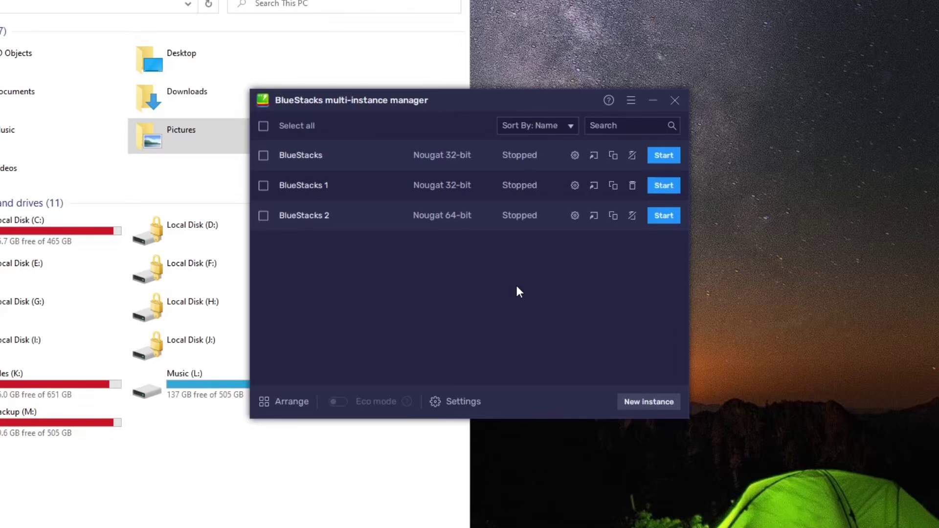
click(655, 403)
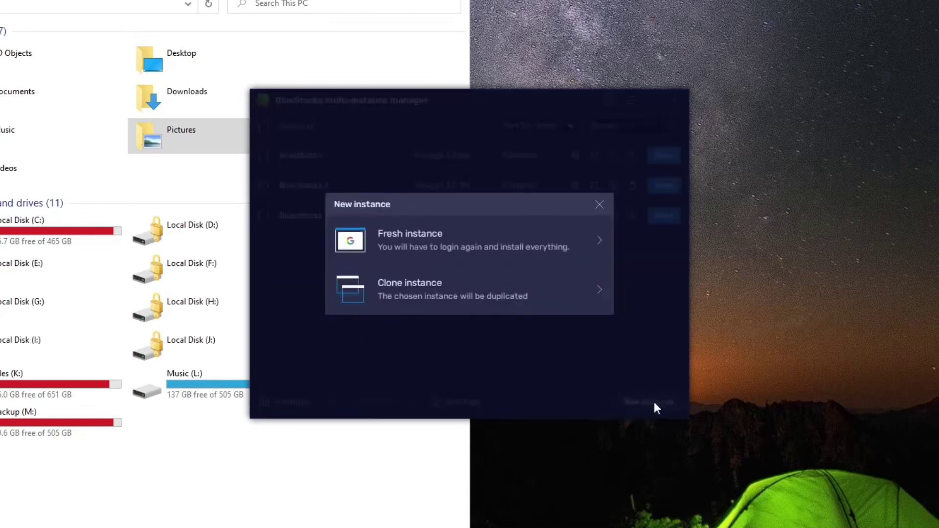
click(494, 308)
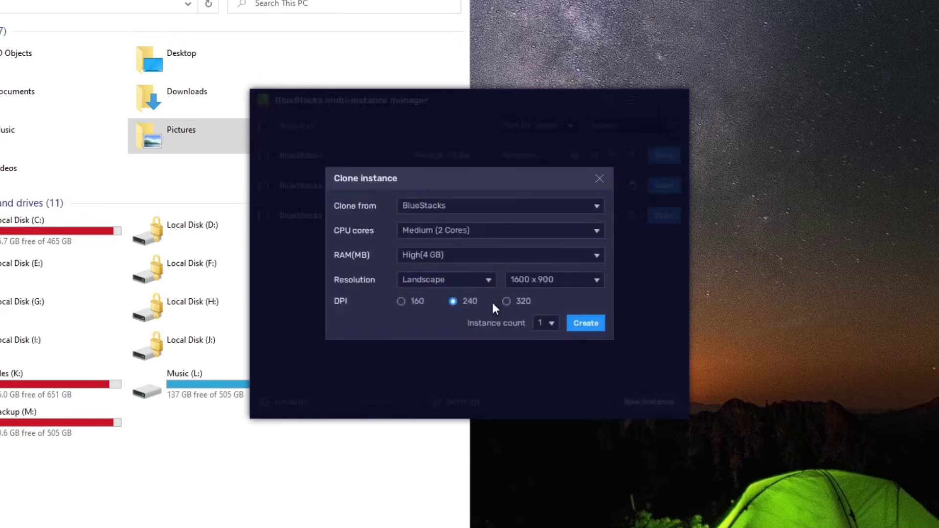
click(444, 210)
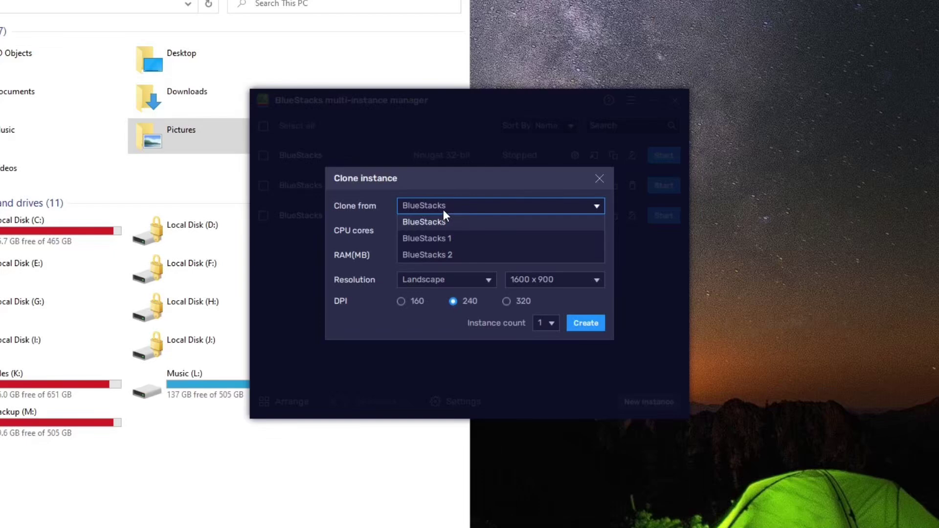
click(459, 238)
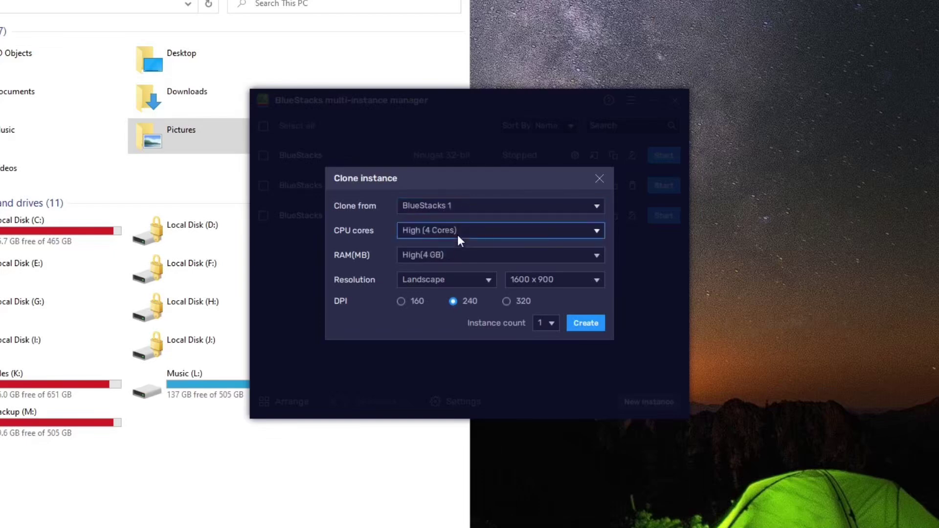
click(597, 180)
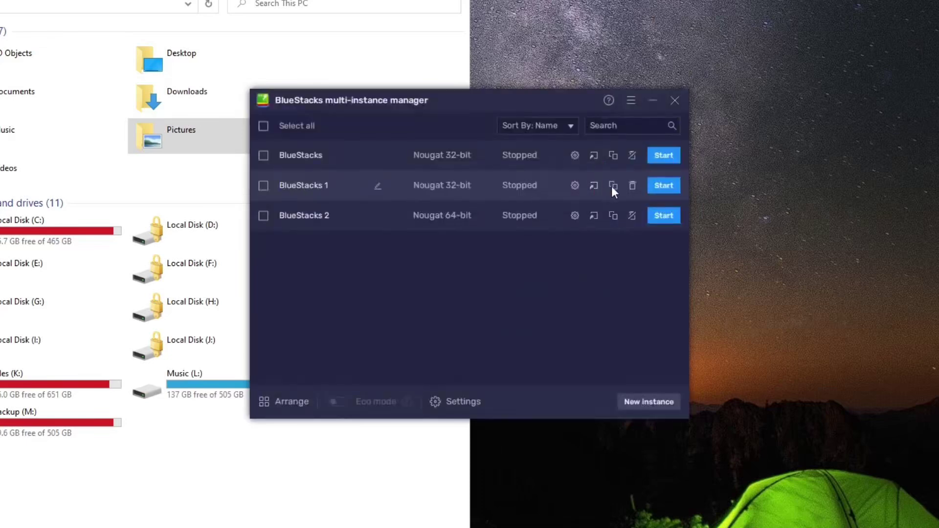
Step: Start the BlueStacks 1 instance, check its Play Store, and minimize the instance window
click(659, 186)
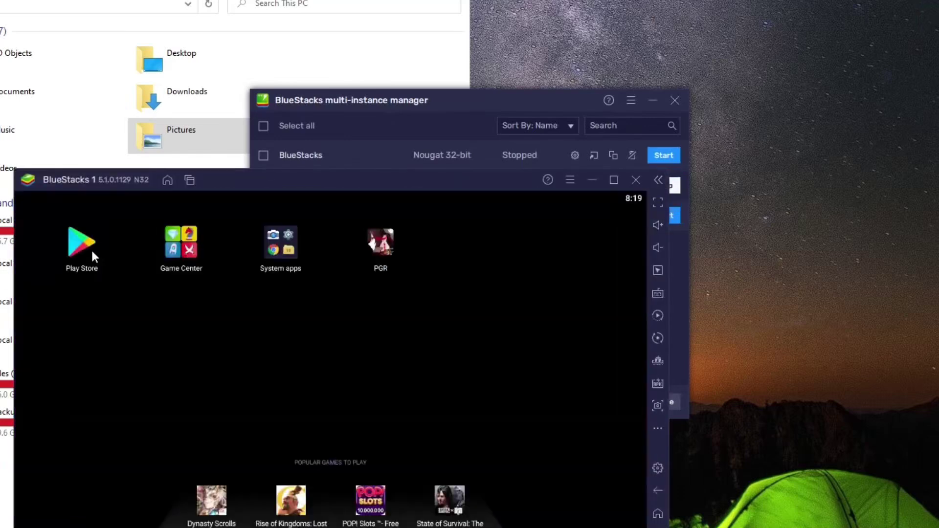
click(84, 246)
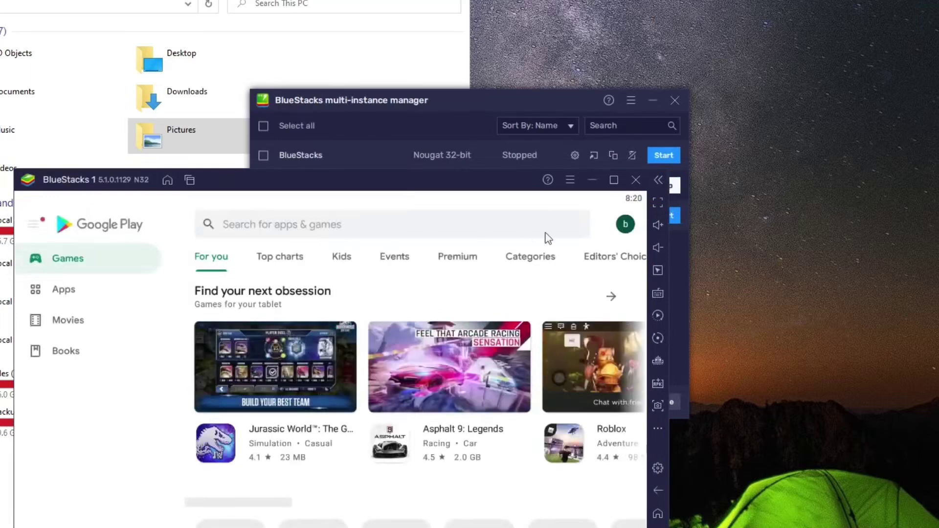
click(593, 181)
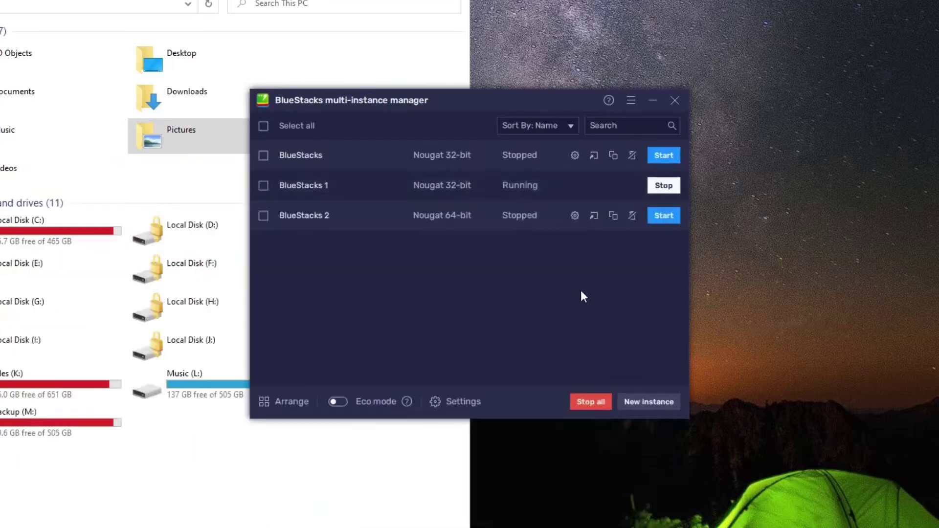
Step: Try to create five clones of the running BlueStacks 1 instance with CPU cores set to Medium (2 Cores)
click(650, 402)
click(510, 295)
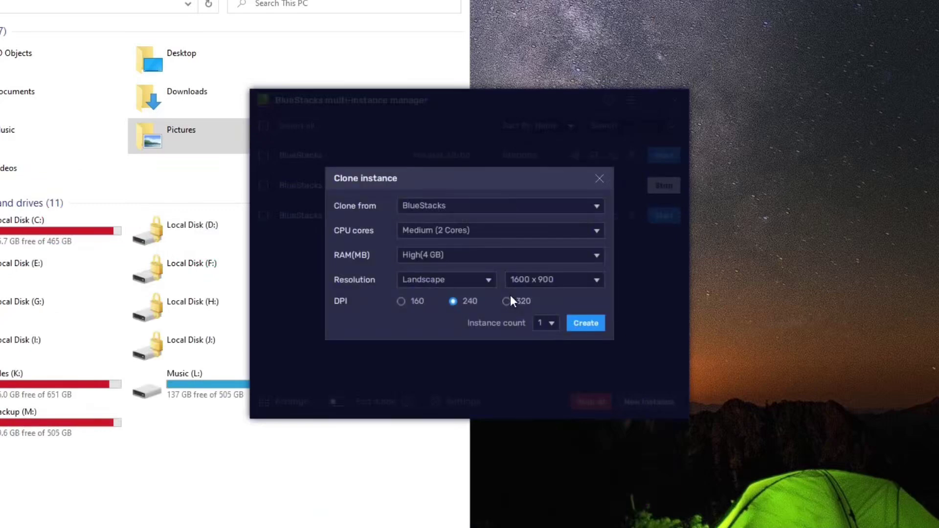
click(520, 213)
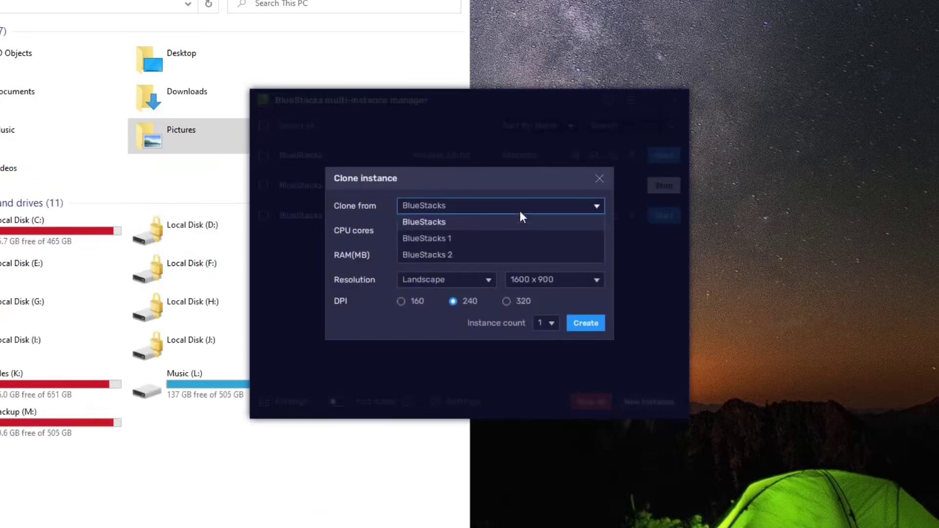
click(512, 238)
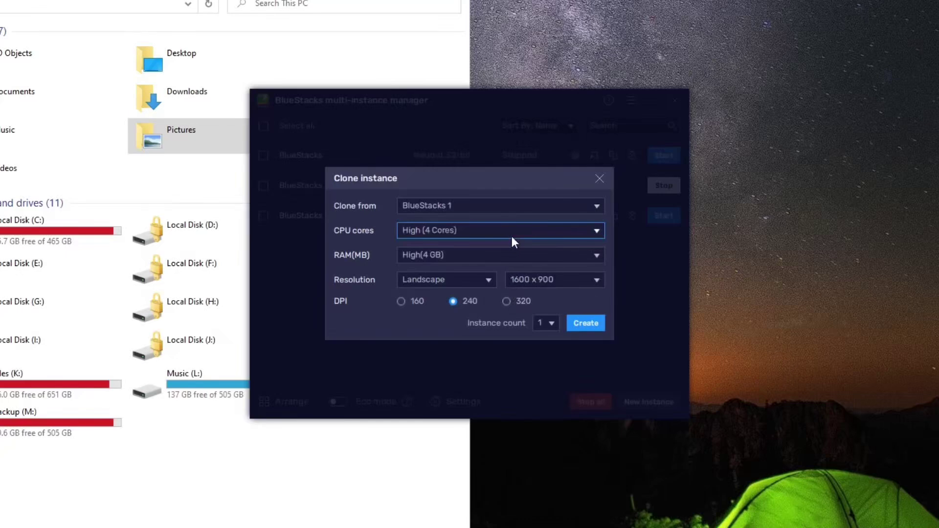
click(512, 237)
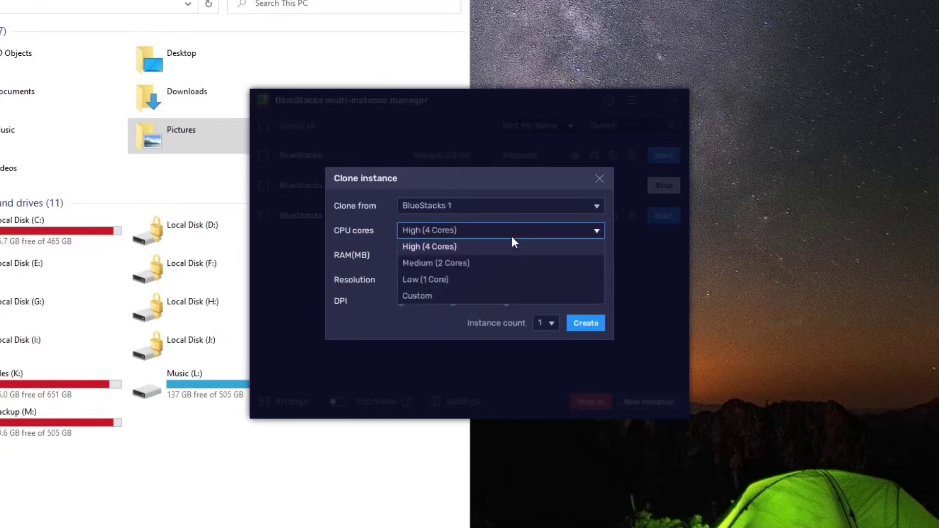
click(491, 259)
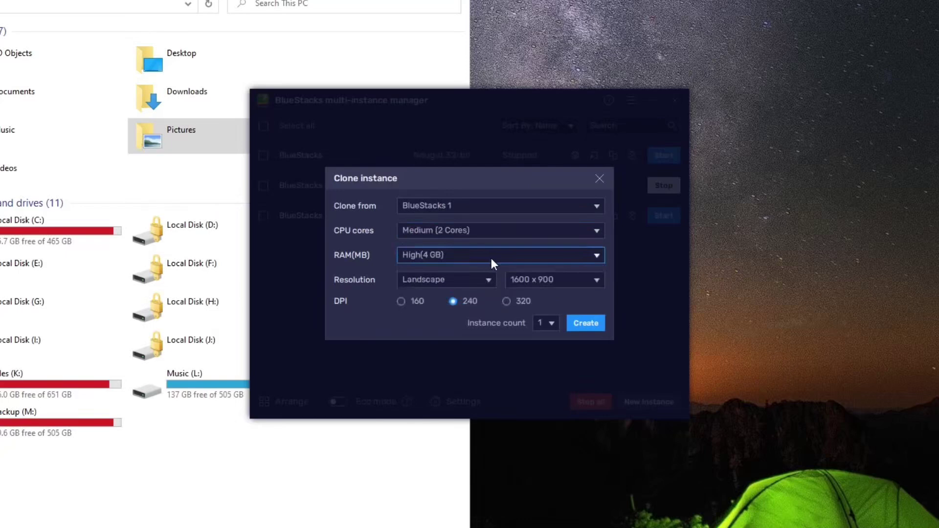
click(551, 324)
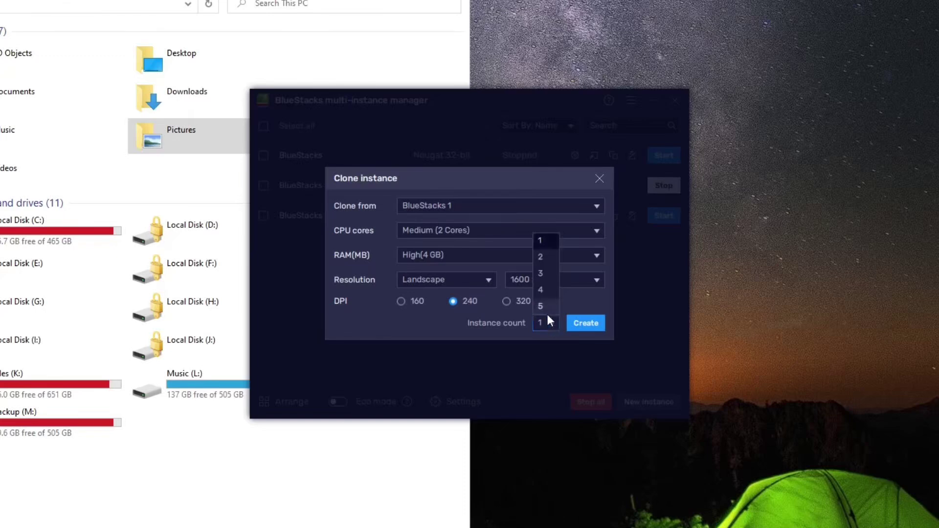
click(547, 308)
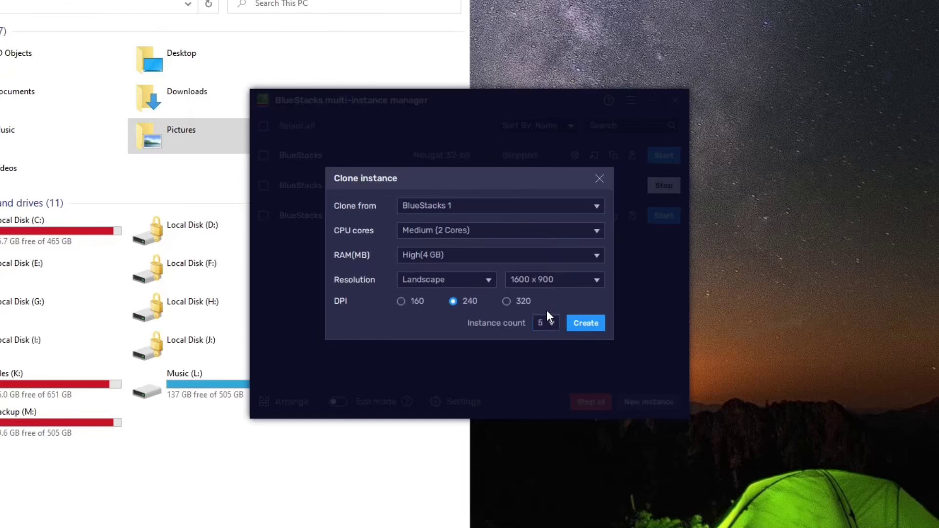
click(592, 321)
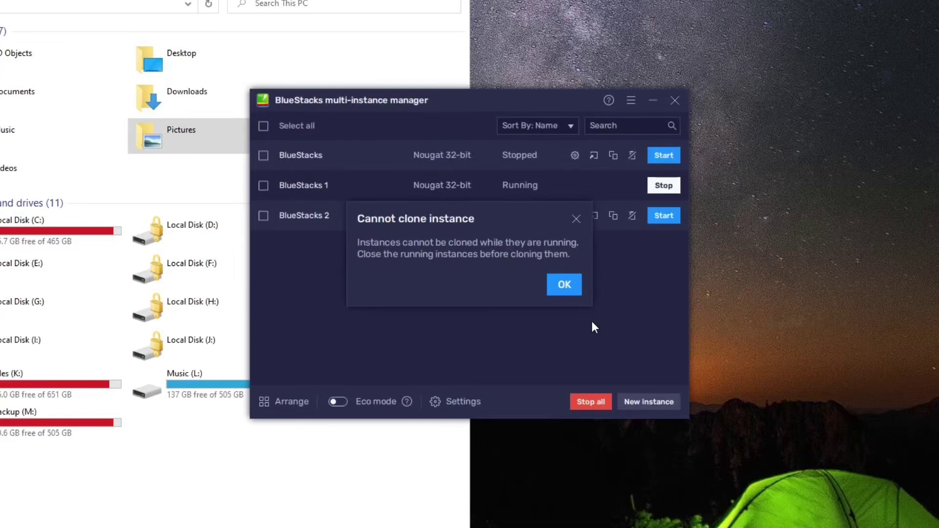
click(564, 285)
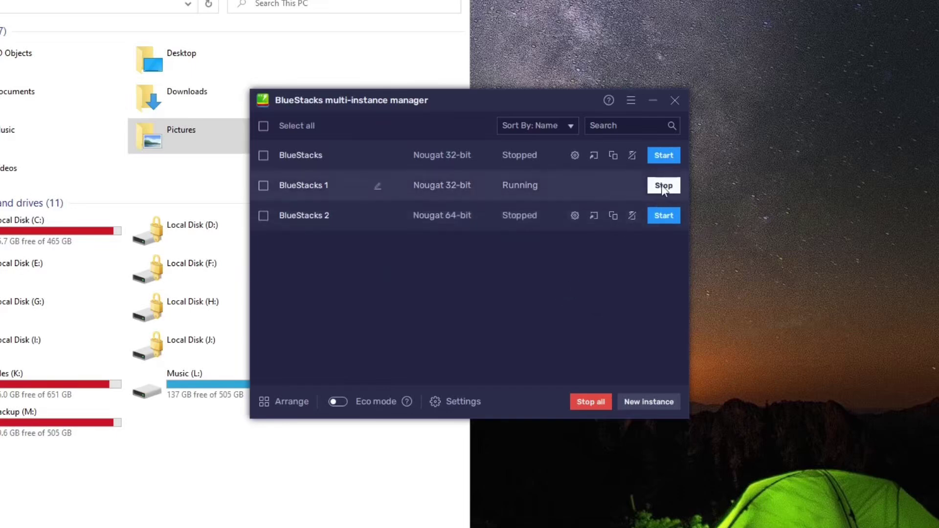
Step: Stop the BlueStacks 1 instance and clone it with an instance count of 5
click(664, 187)
click(543, 282)
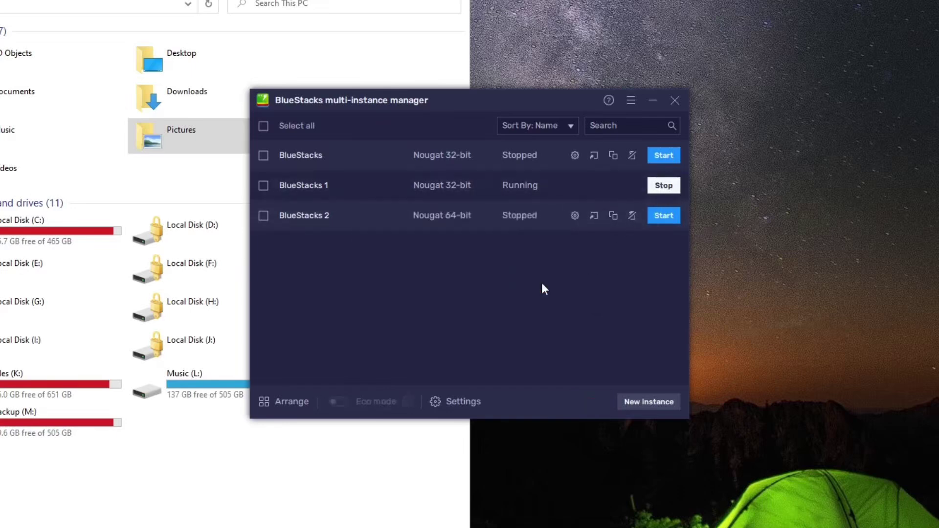
click(638, 400)
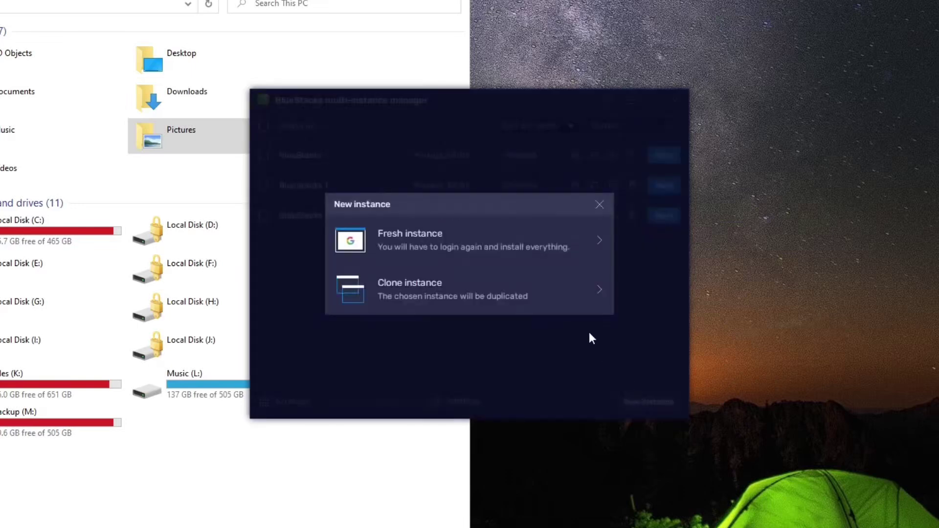
click(484, 295)
click(487, 204)
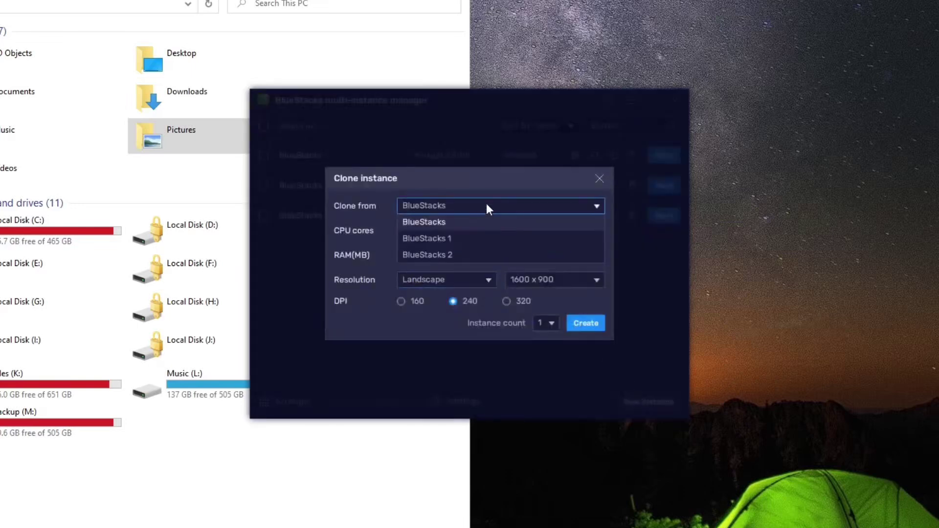
click(478, 238)
click(546, 322)
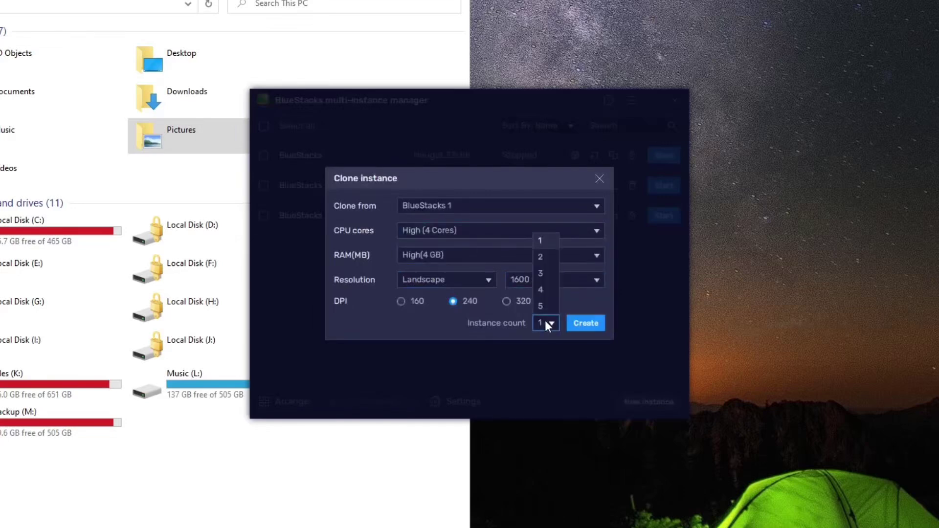
click(541, 307)
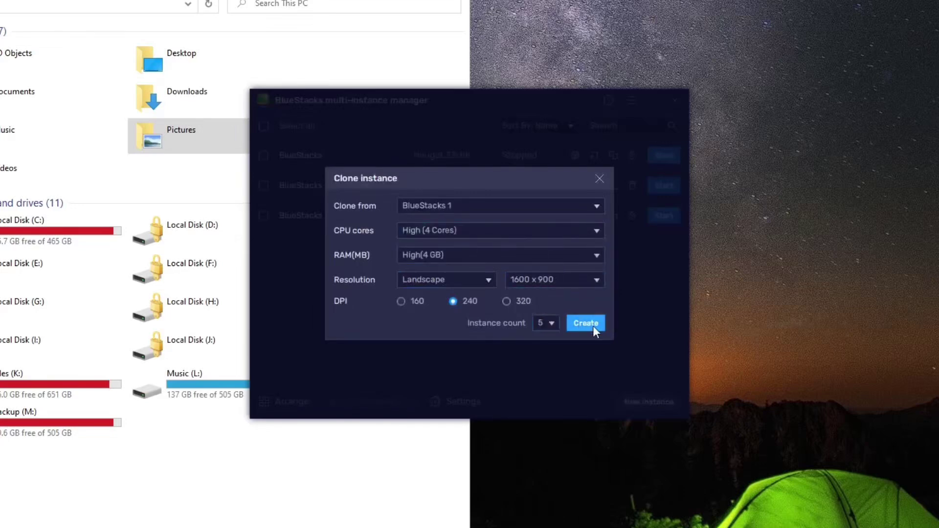
click(594, 327)
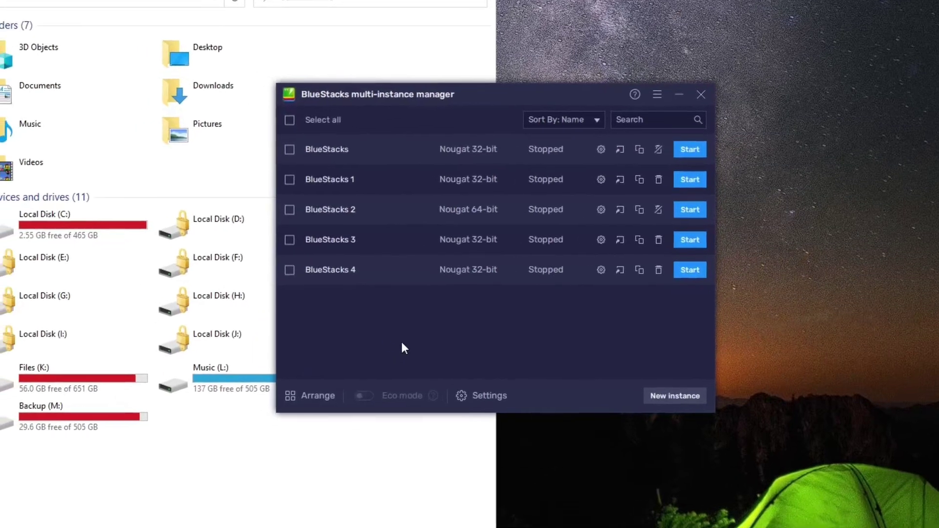
Step: Check the free space on Local Disk (C:) and return to the multi-instance manager
click(112, 231)
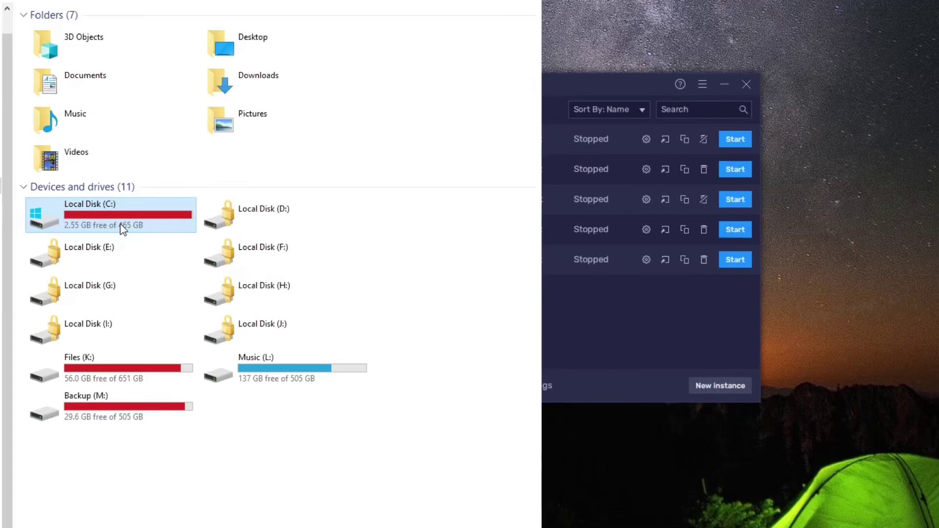
click(610, 318)
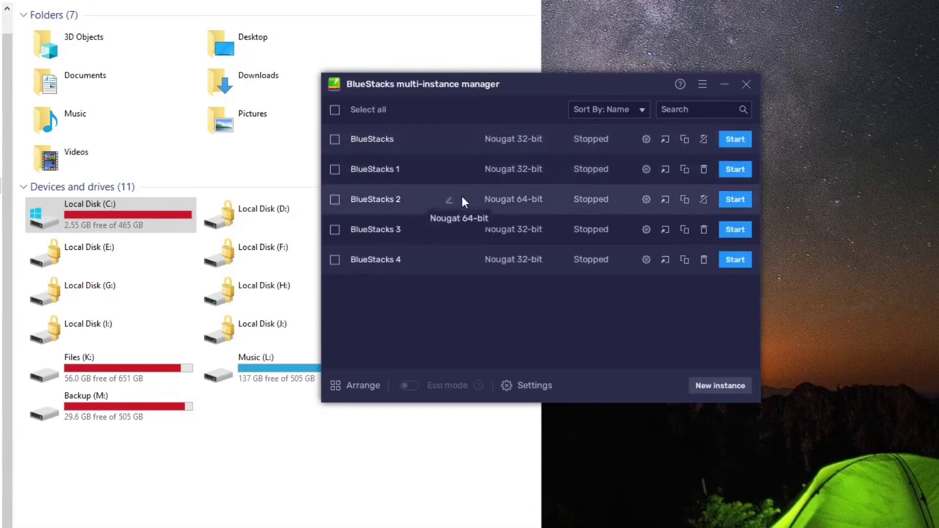
Step: Rename the original BlueStacks instance as BlueStacks Master
click(449, 140)
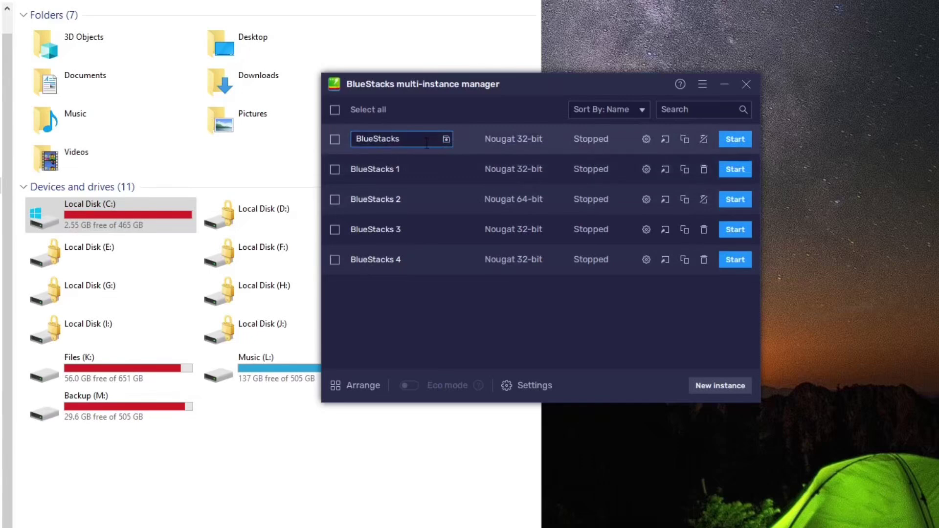
text(Master)
click(446, 139)
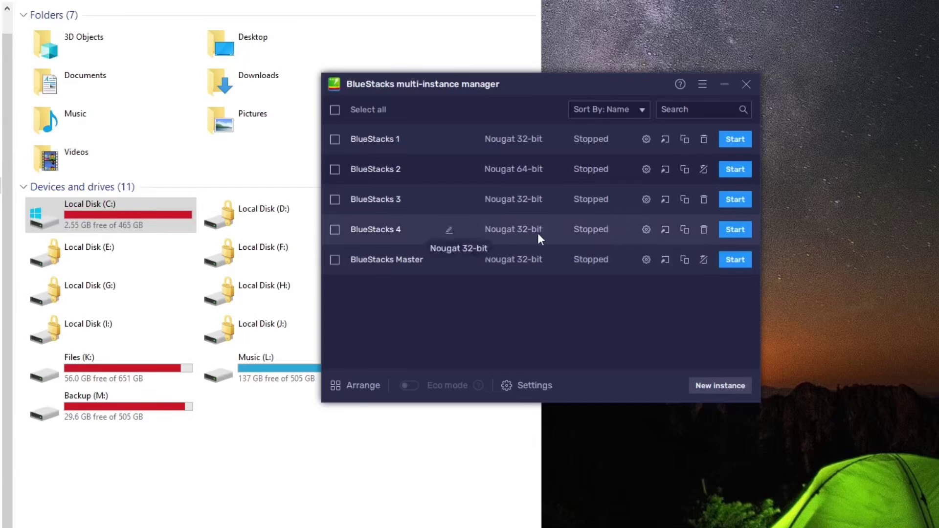
Step: Review the performance, display and graphics settings of the BlueStacks 4 instance without changing anything
click(646, 229)
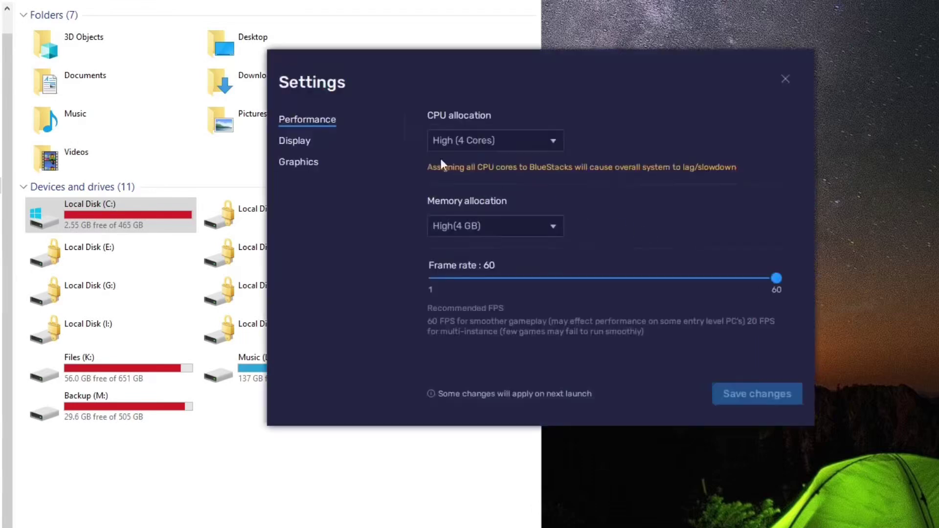
click(352, 138)
click(338, 165)
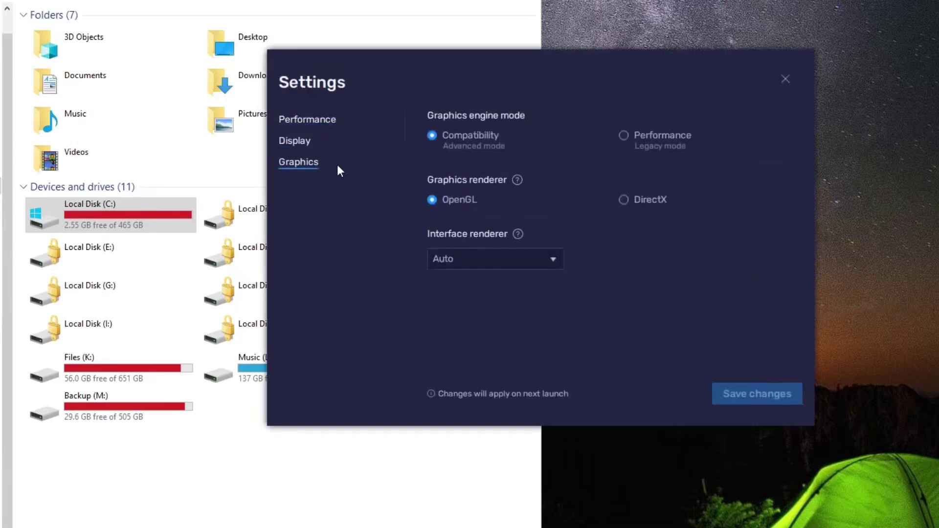
click(785, 79)
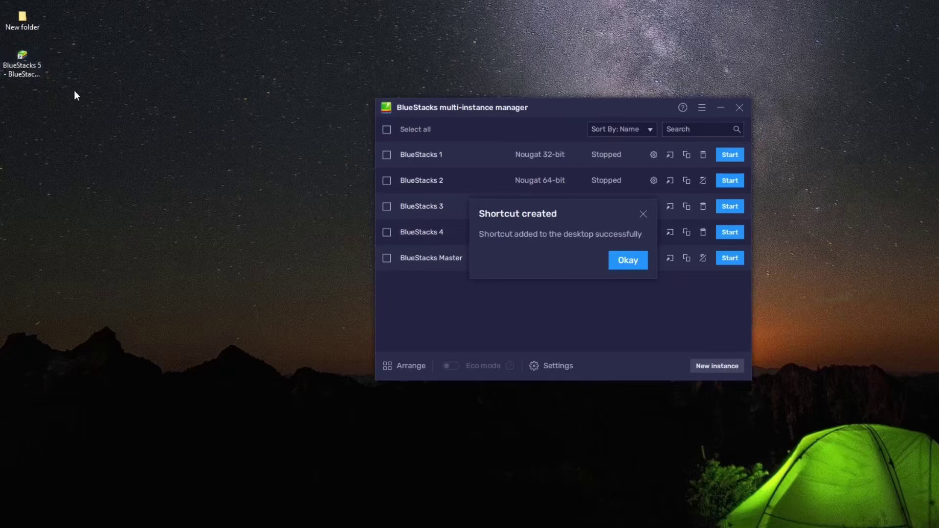
Step: Create desktop shortcuts for the BlueStacks 4 and BlueStacks Master instances and check them on the desktop
click(625, 256)
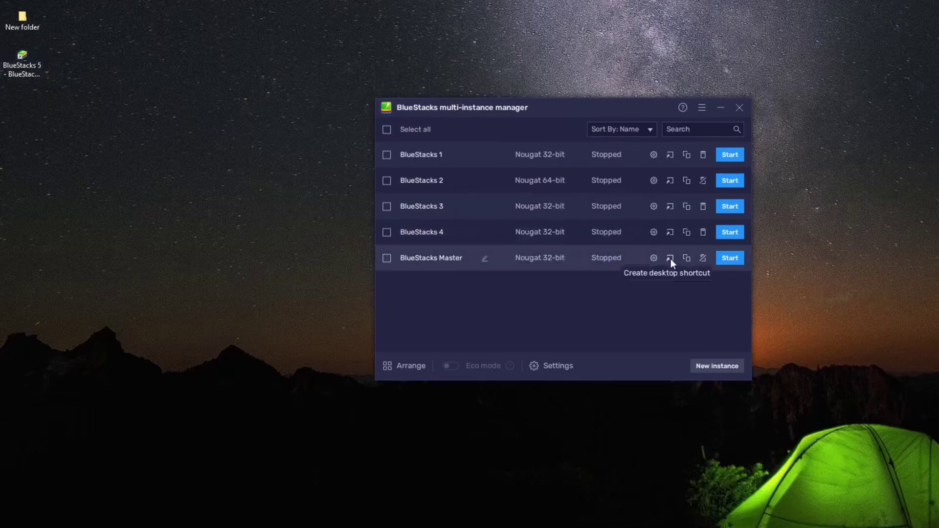
click(671, 258)
click(625, 260)
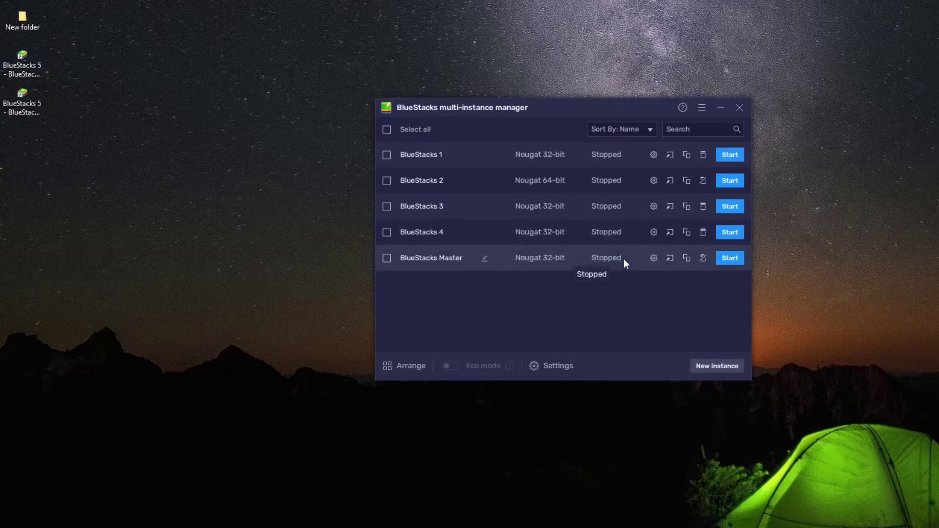
click(38, 71)
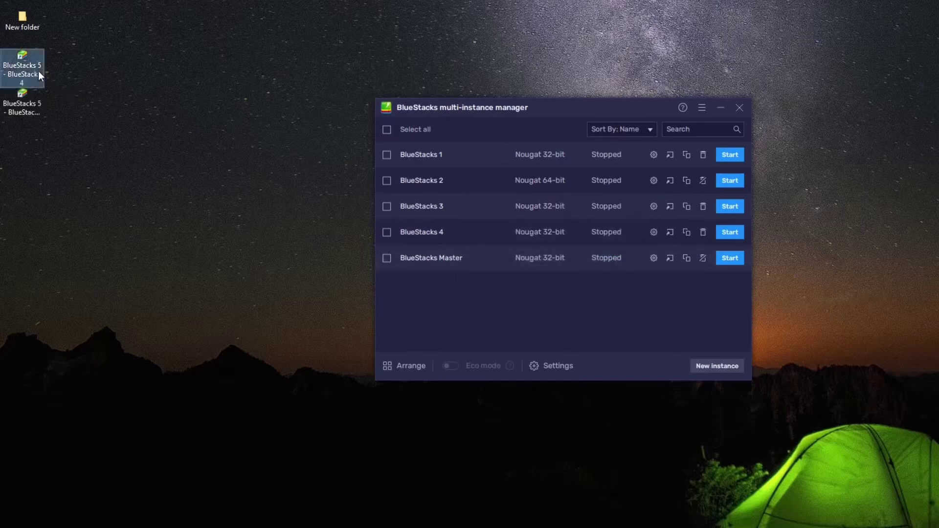
click(25, 109)
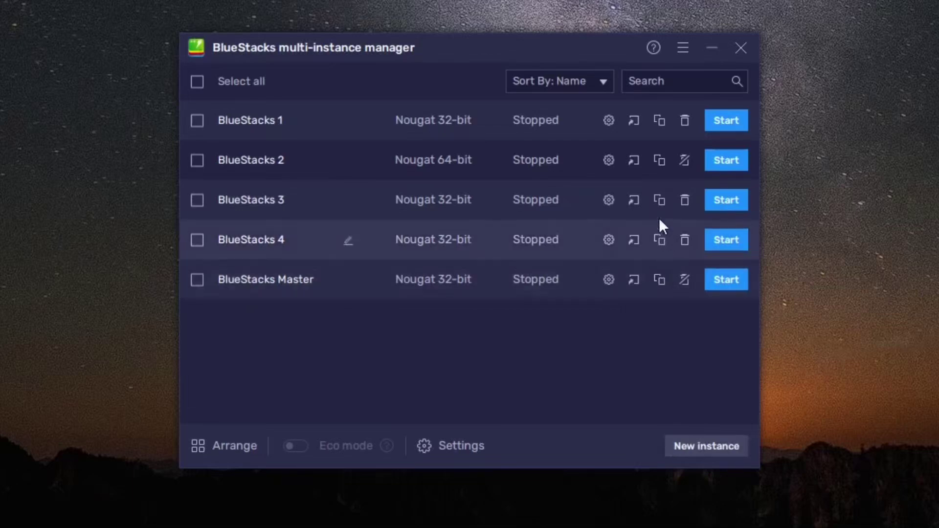
Step: Review the clone options for the BlueStacks 3 instance without creating a clone
click(658, 198)
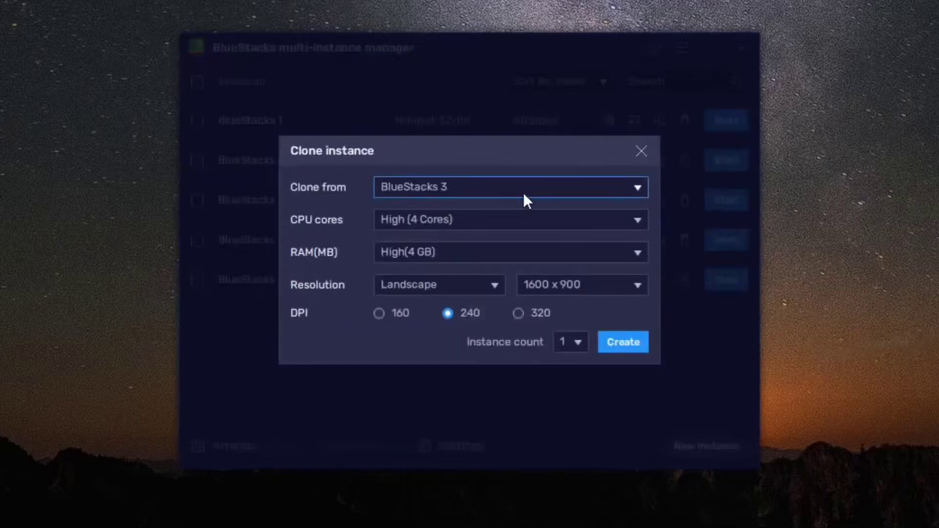
click(641, 152)
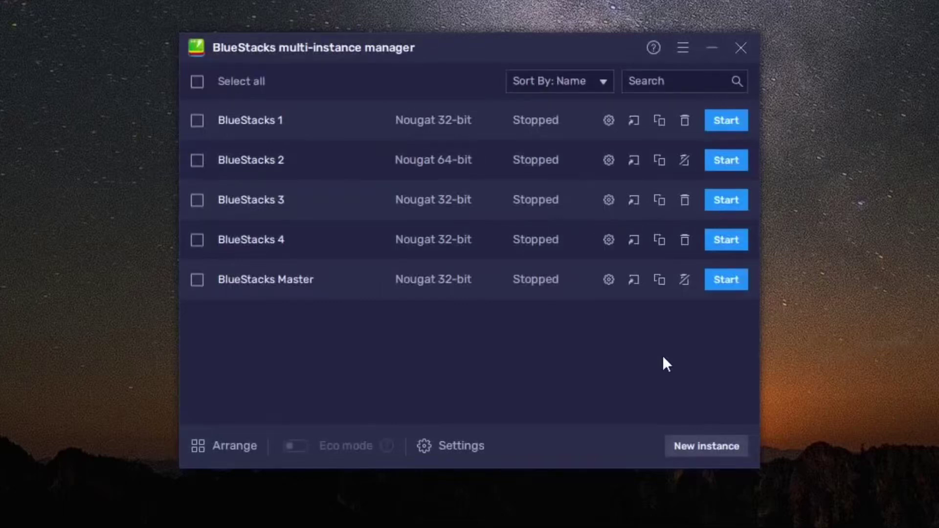
Step: Delete the BlueStacks 4 instance and refresh This PC to check the free space on Local Disk (C:)
click(681, 239)
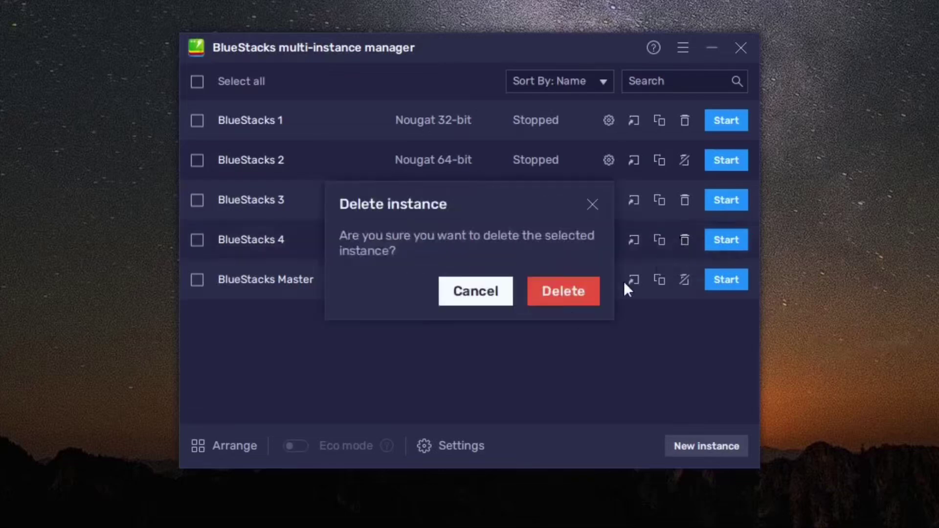
click(570, 295)
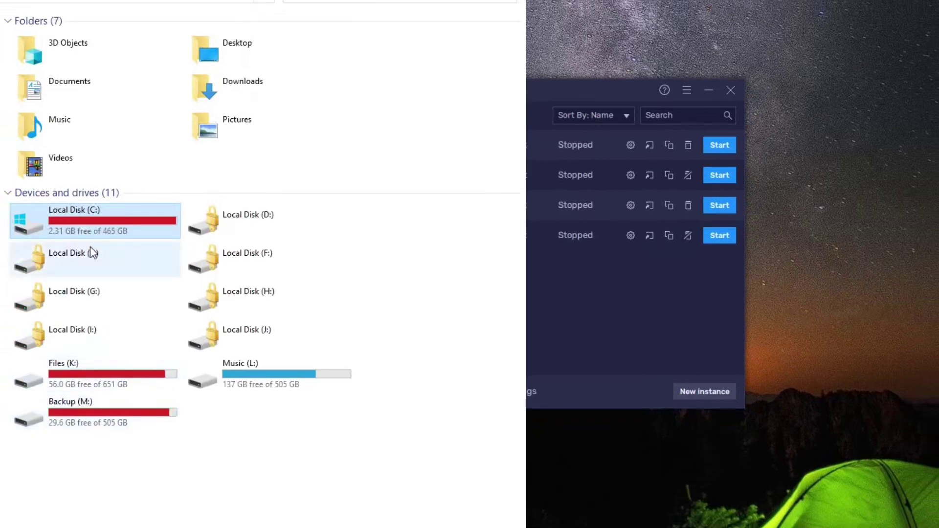
right_click(258, 486)
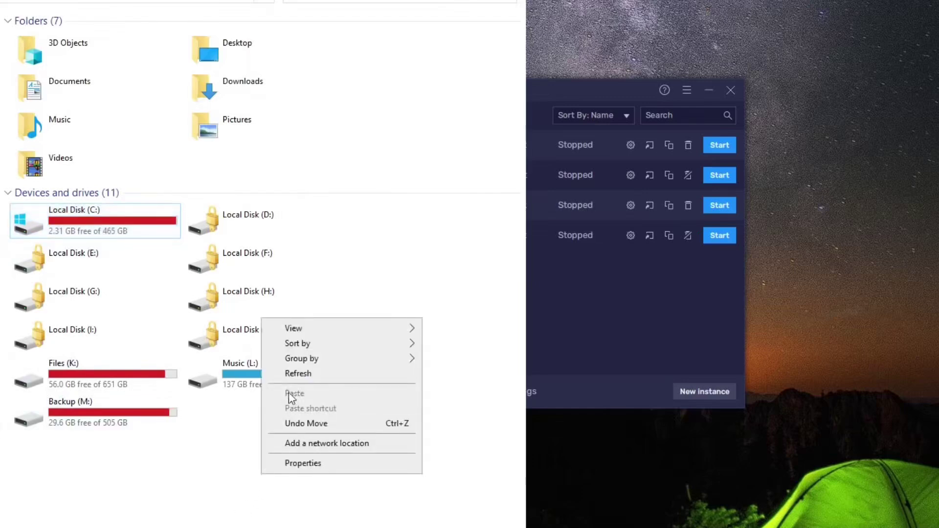
click(289, 374)
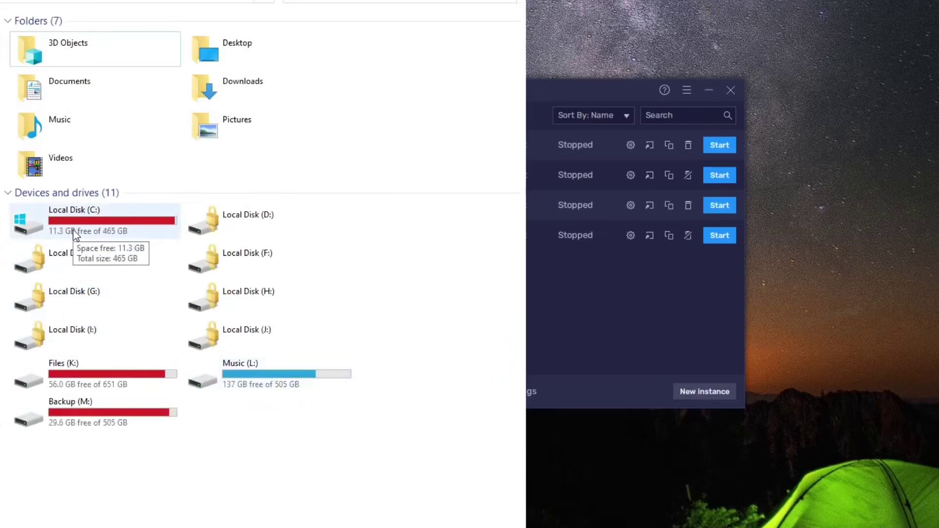
Step: Start the BlueStacks 3 instance from the multi-instance manager and open the Play Store in it
click(641, 304)
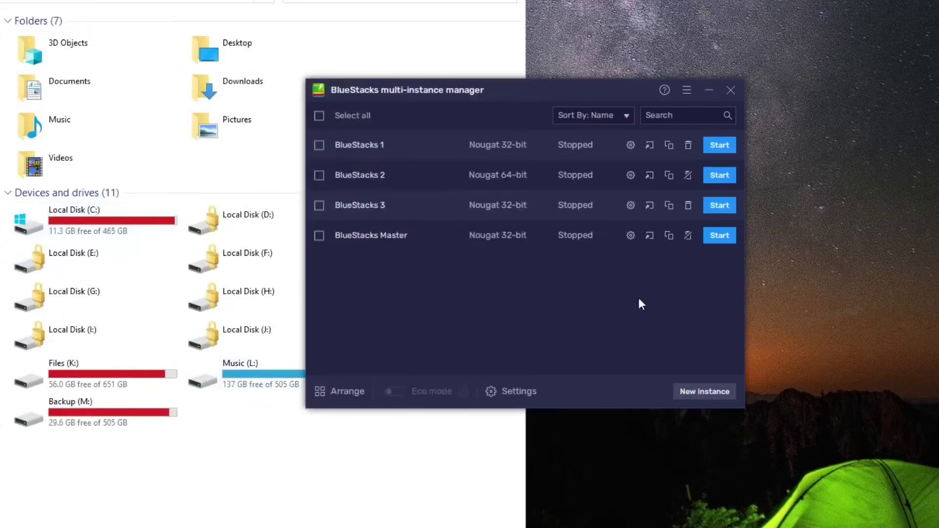
click(715, 213)
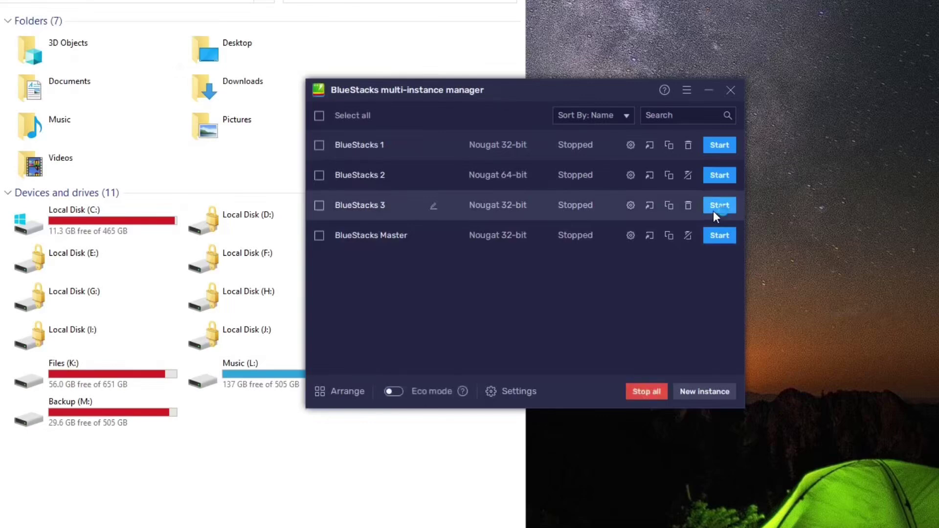
click(713, 209)
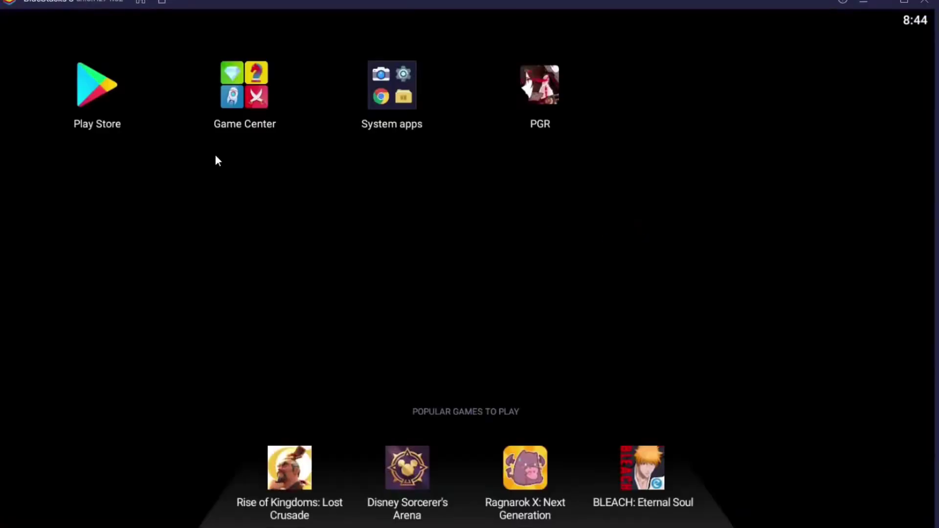
click(86, 93)
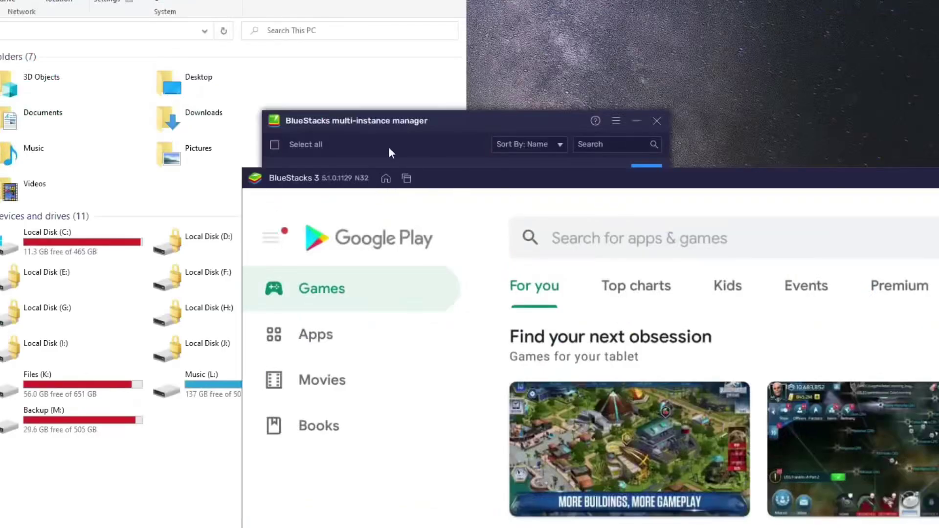
Step: Start the BlueStacks 2 instance as well and arrange the running instance windows side by side
click(411, 126)
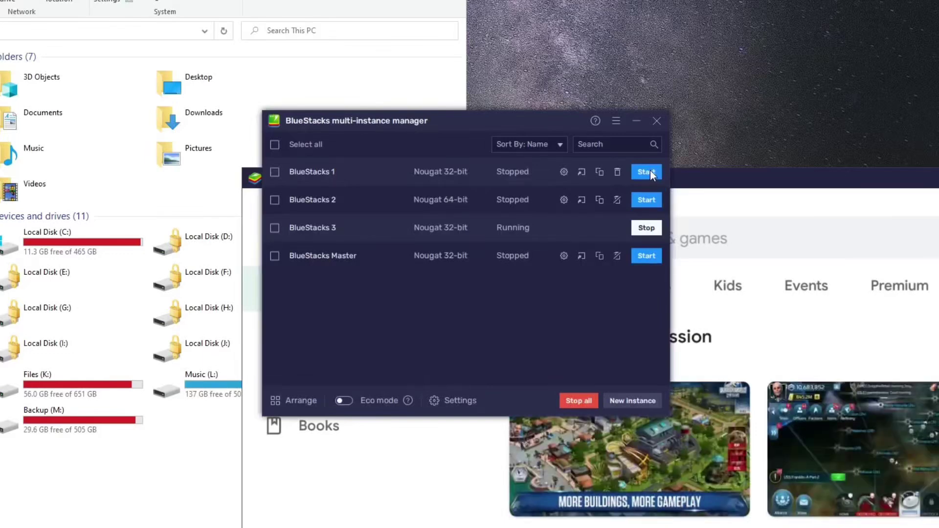
click(645, 200)
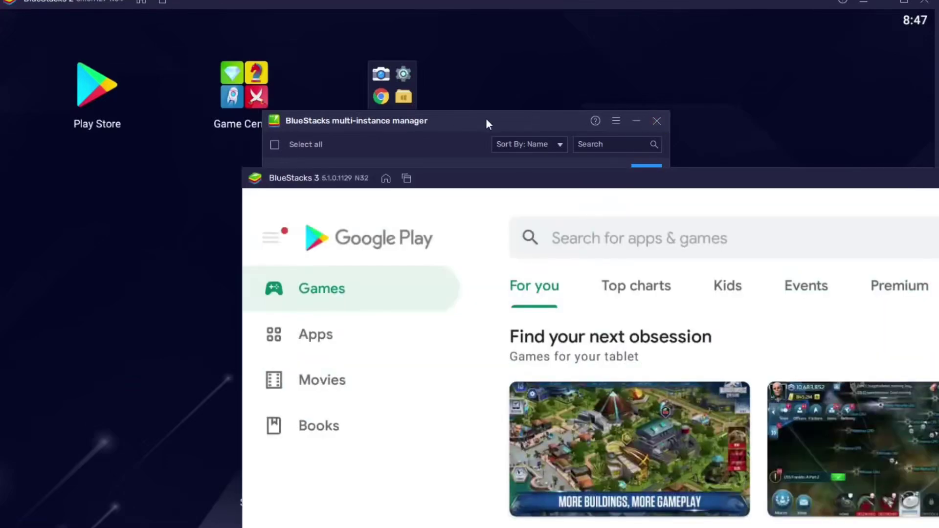
click(486, 121)
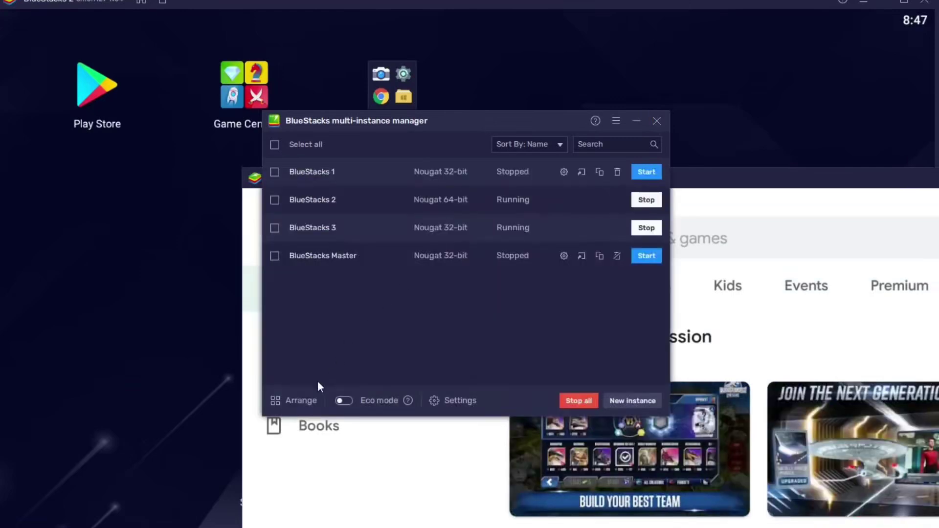
click(292, 401)
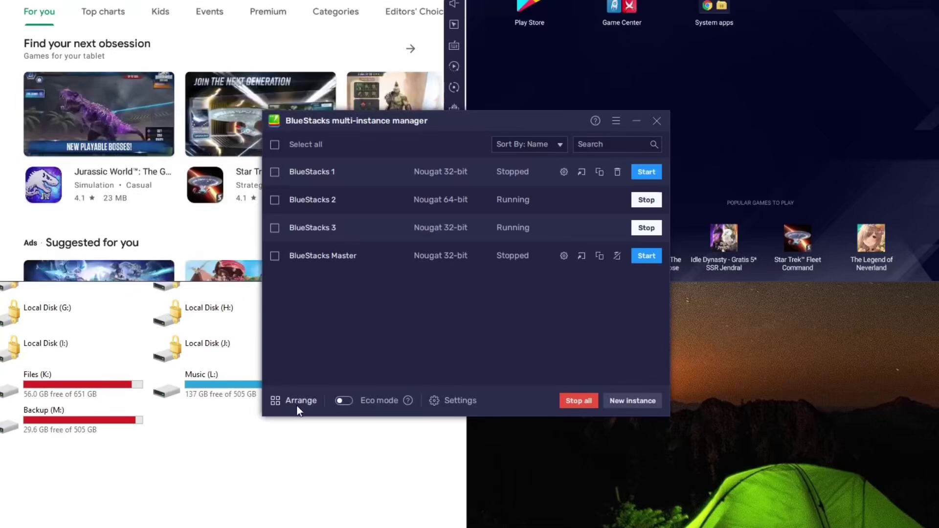
Step: Stop the running BlueStacks 3 instance and delete it from the multi-instance manager
click(279, 487)
click(604, 329)
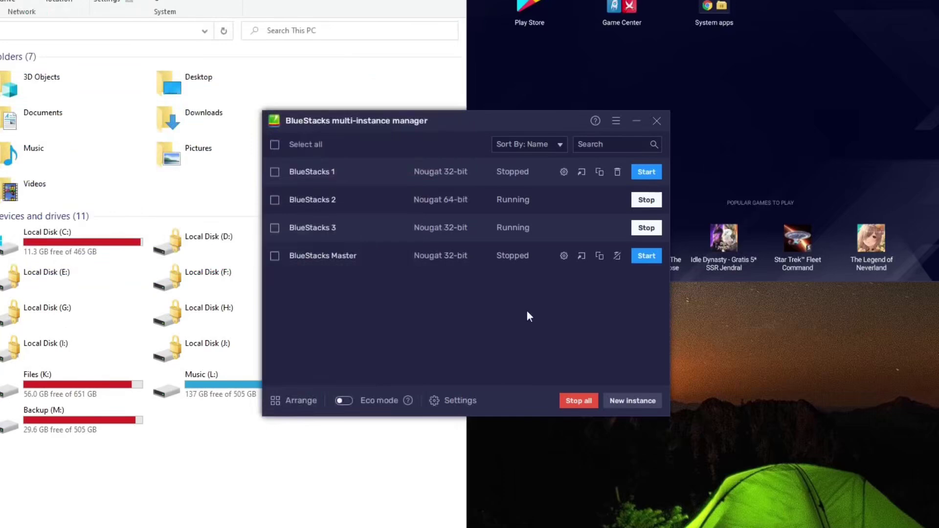
click(644, 229)
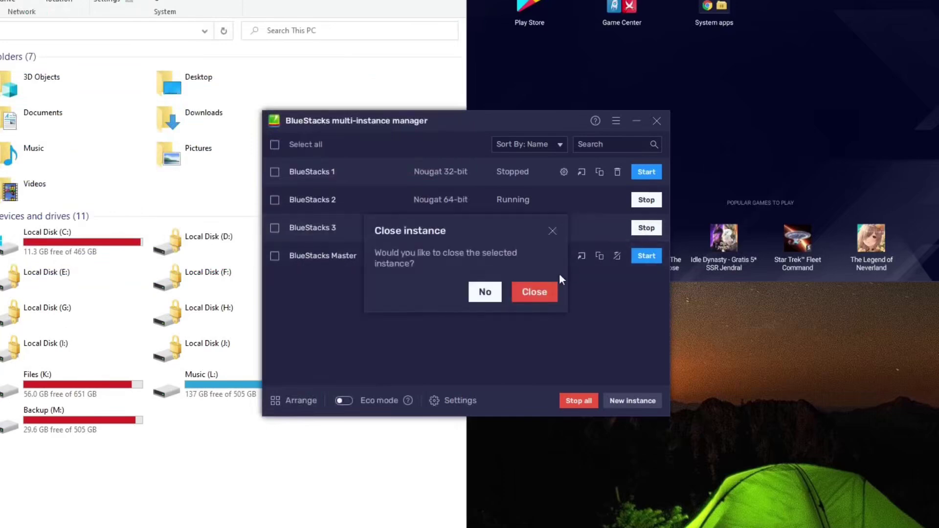
click(538, 294)
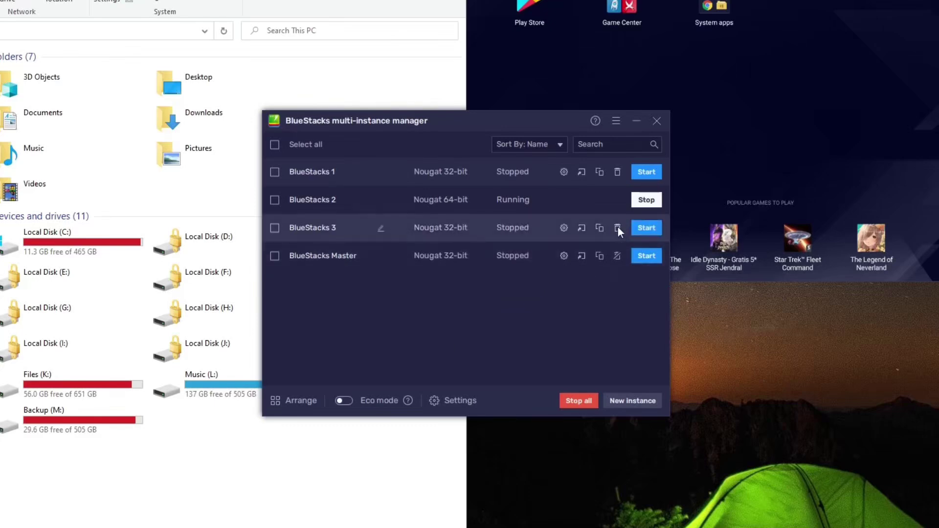
click(618, 227)
click(532, 292)
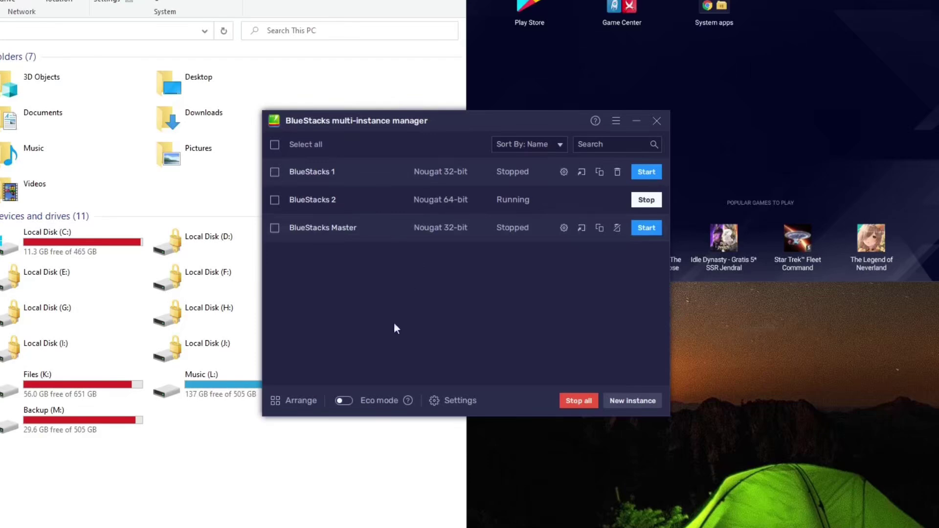
Step: Return to This PC and refresh it to check the drive space after deleting BlueStacks 3
click(232, 485)
right_click(230, 335)
click(266, 388)
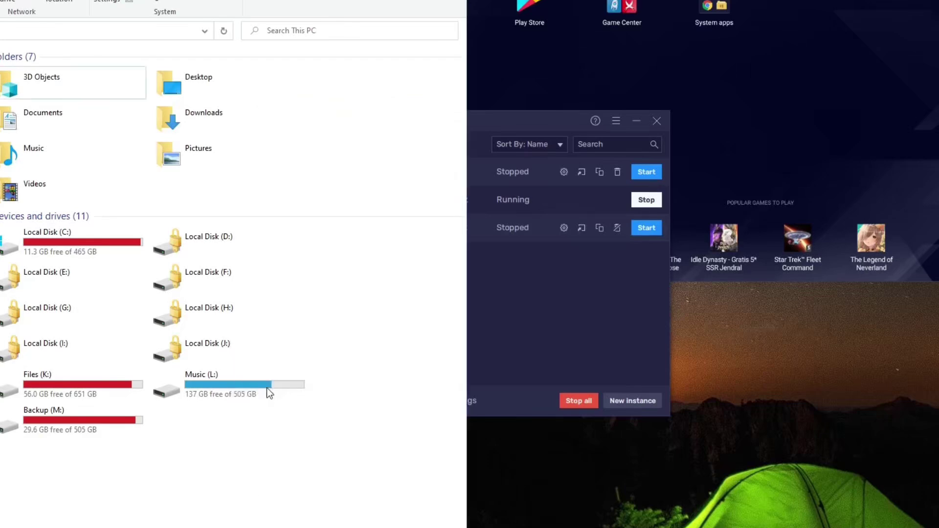